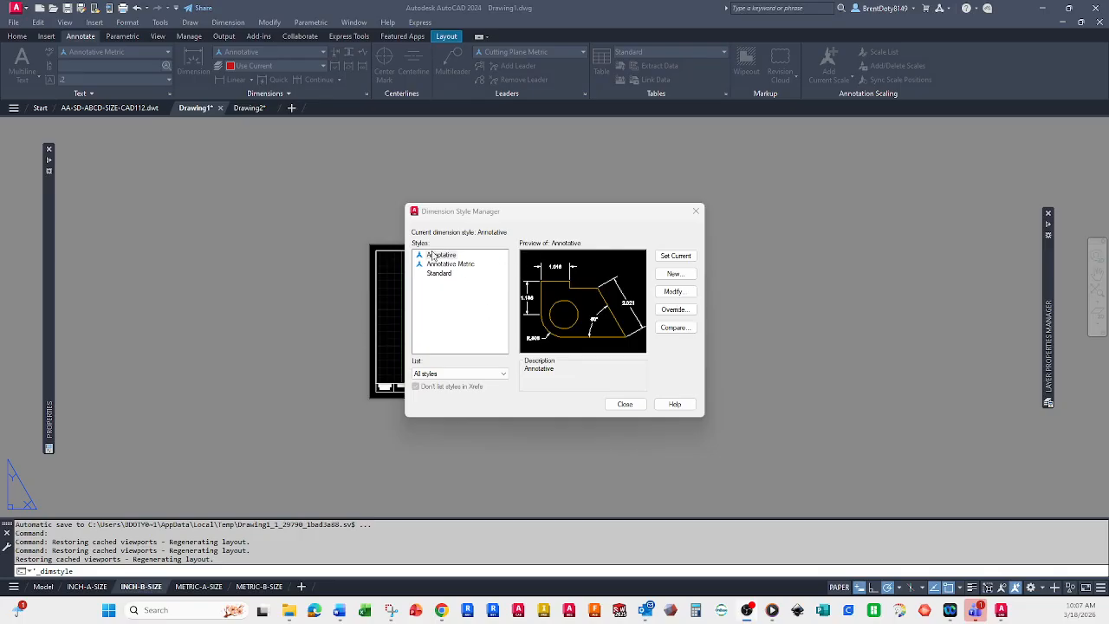
# Step: Turn off trailing zero suppression for linear dimensions in the Annotative dimension style, and reopen the style to check the setting
pyautogui.click(673, 292)
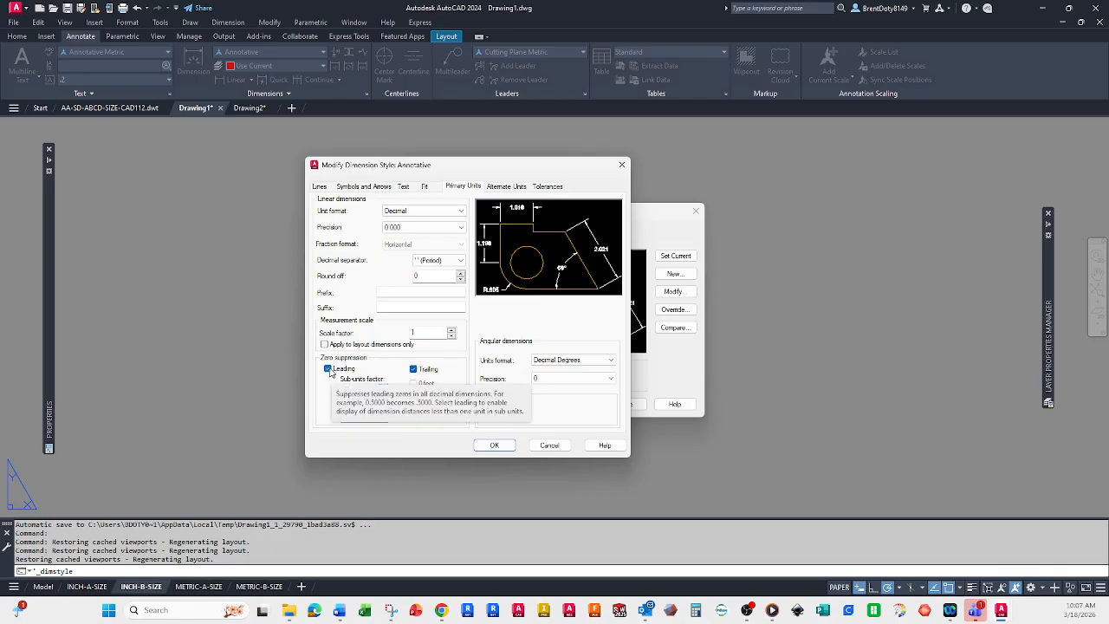
pyautogui.click(413, 370)
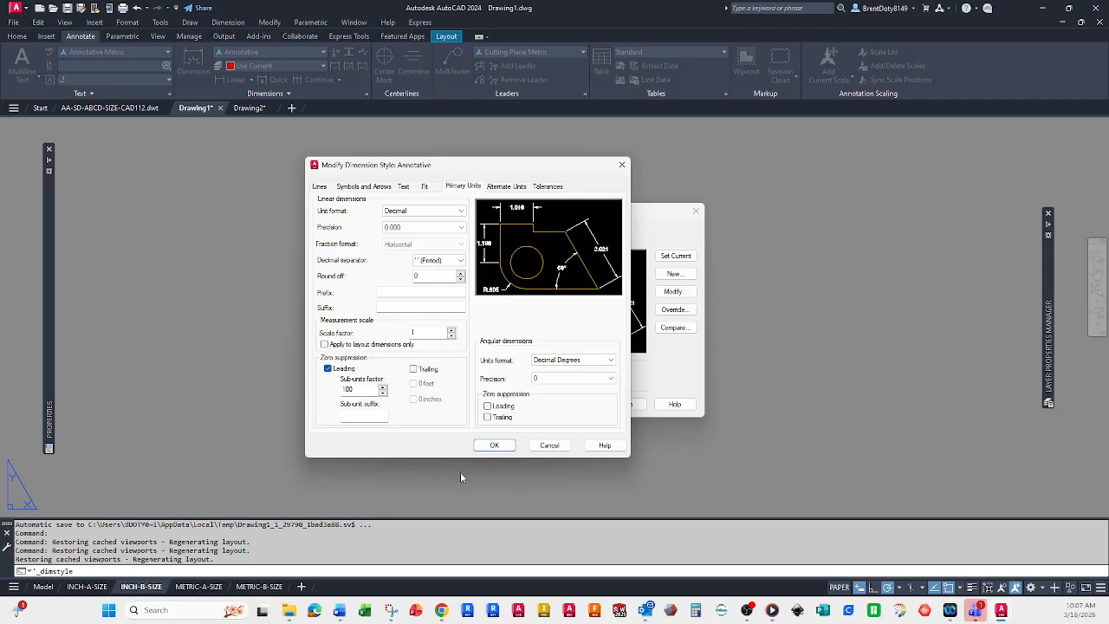
pyautogui.click(493, 444)
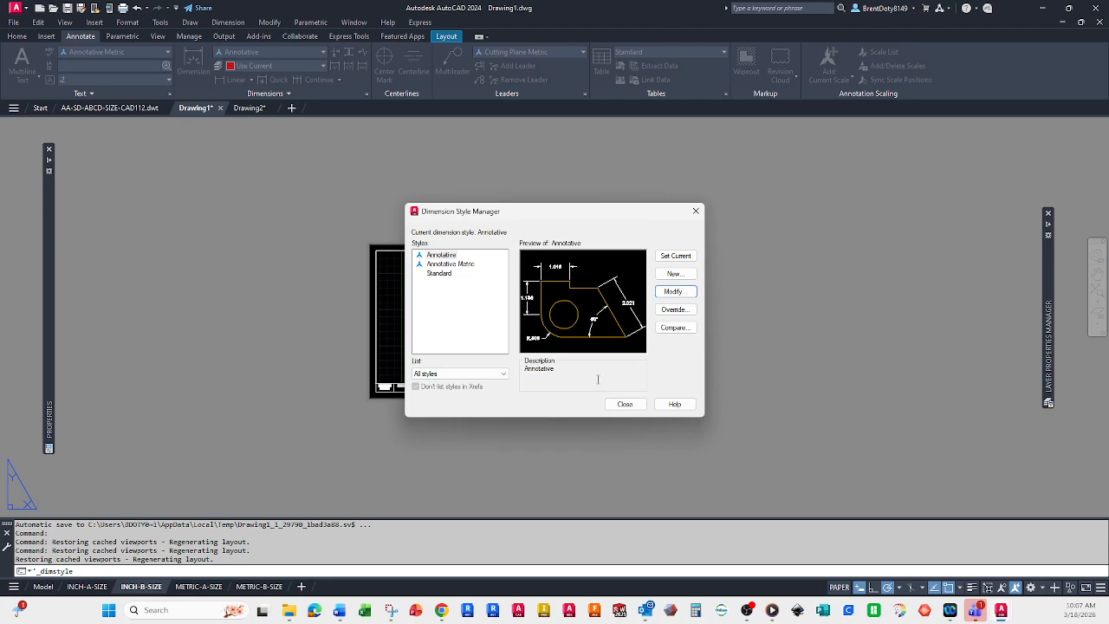
pyautogui.click(672, 292)
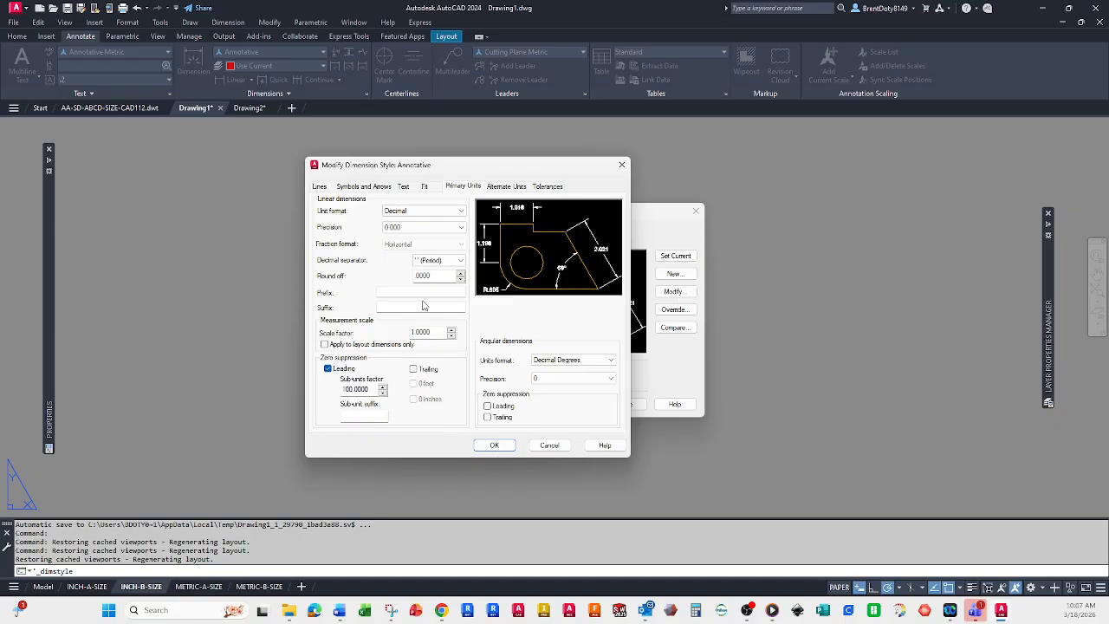
pyautogui.click(491, 446)
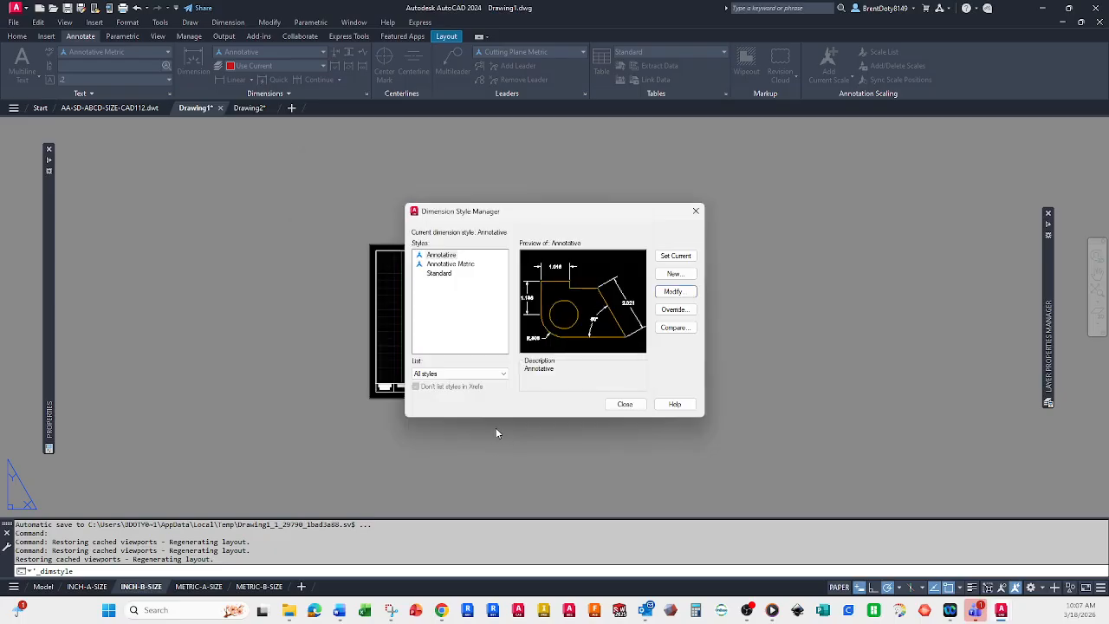
# Step: Make the Annotative Metric dimension style current and try to turn on trailing zero suppression for its linear dimensions
pyautogui.click(465, 263)
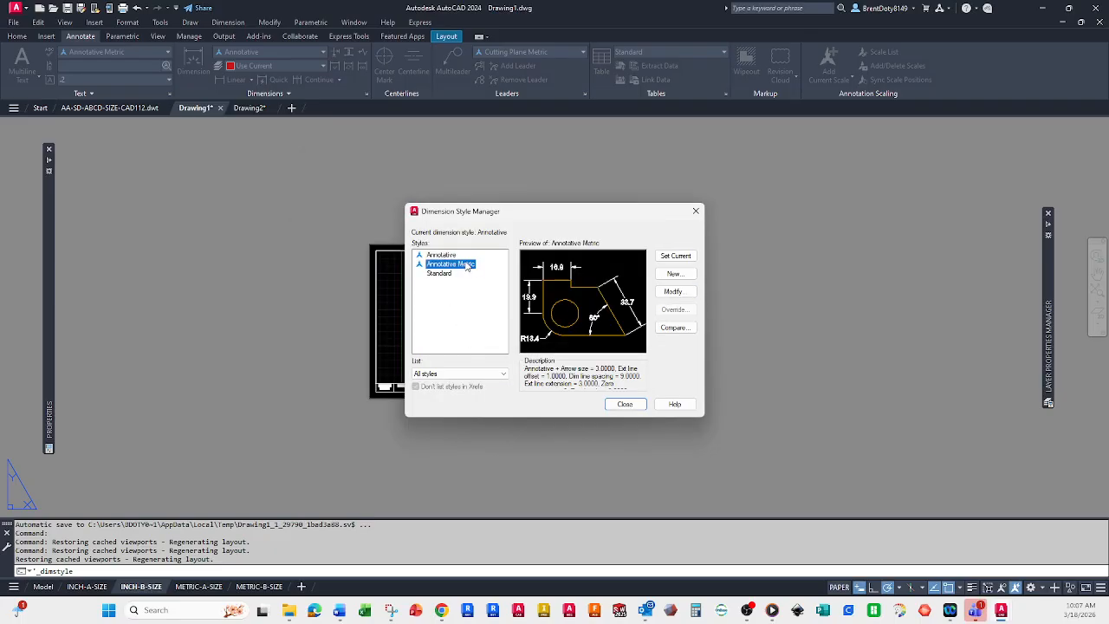
pyautogui.click(689, 258)
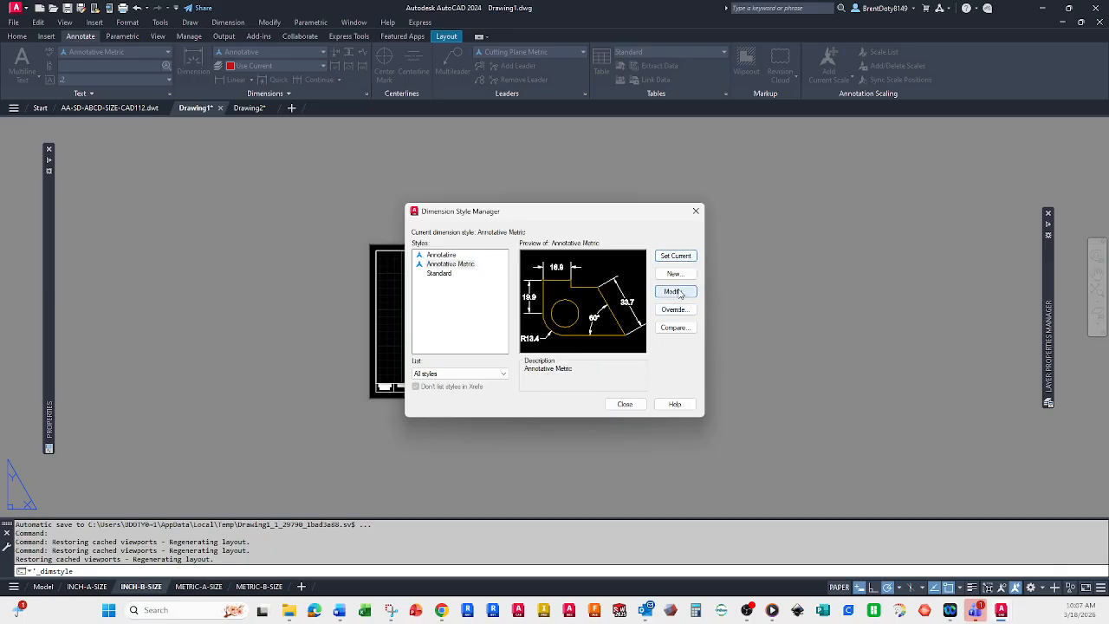
pyautogui.click(680, 292)
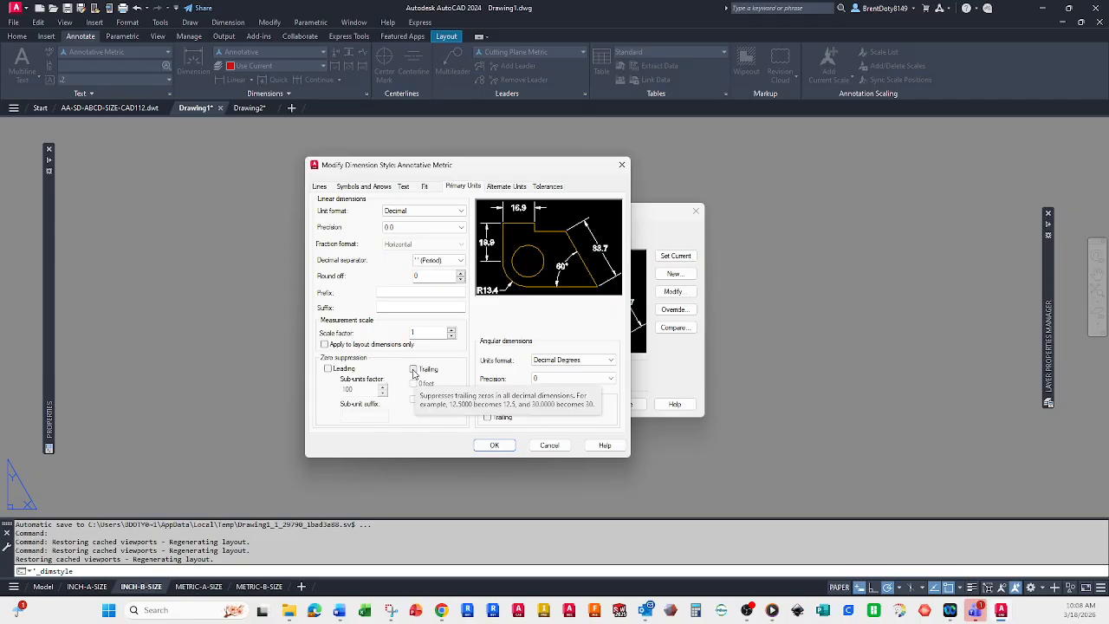
pyautogui.click(414, 370)
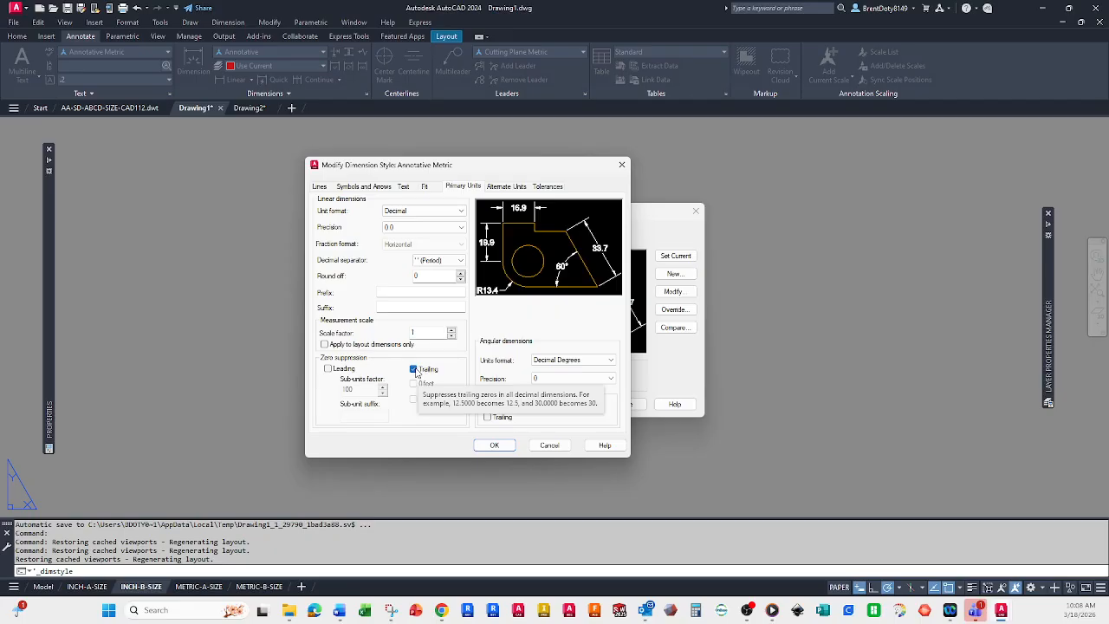
pyautogui.click(490, 445)
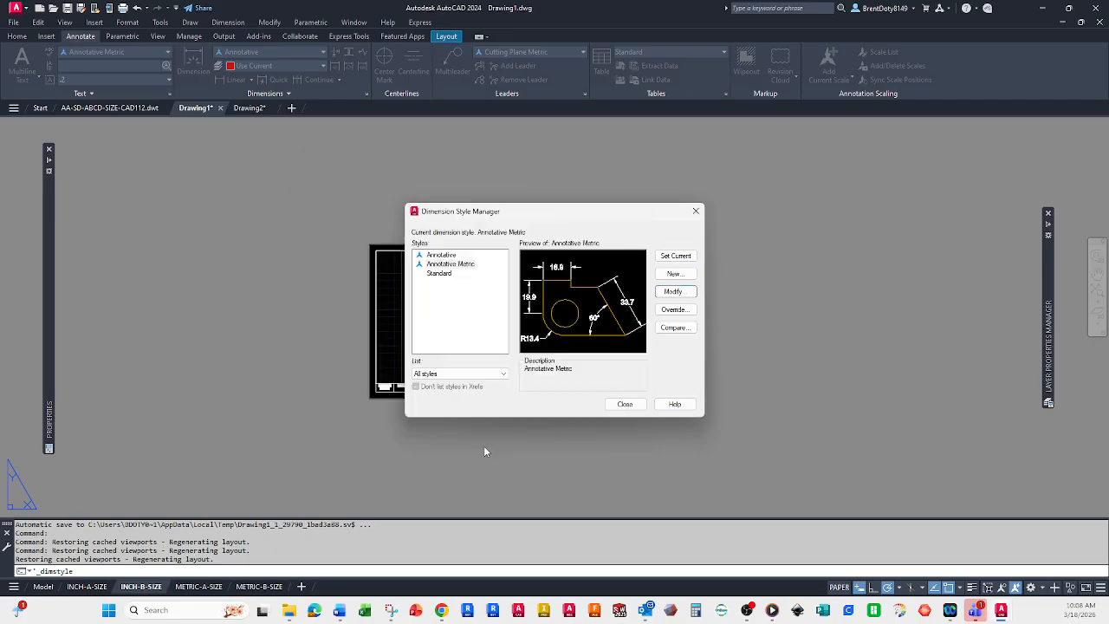
pyautogui.click(691, 294)
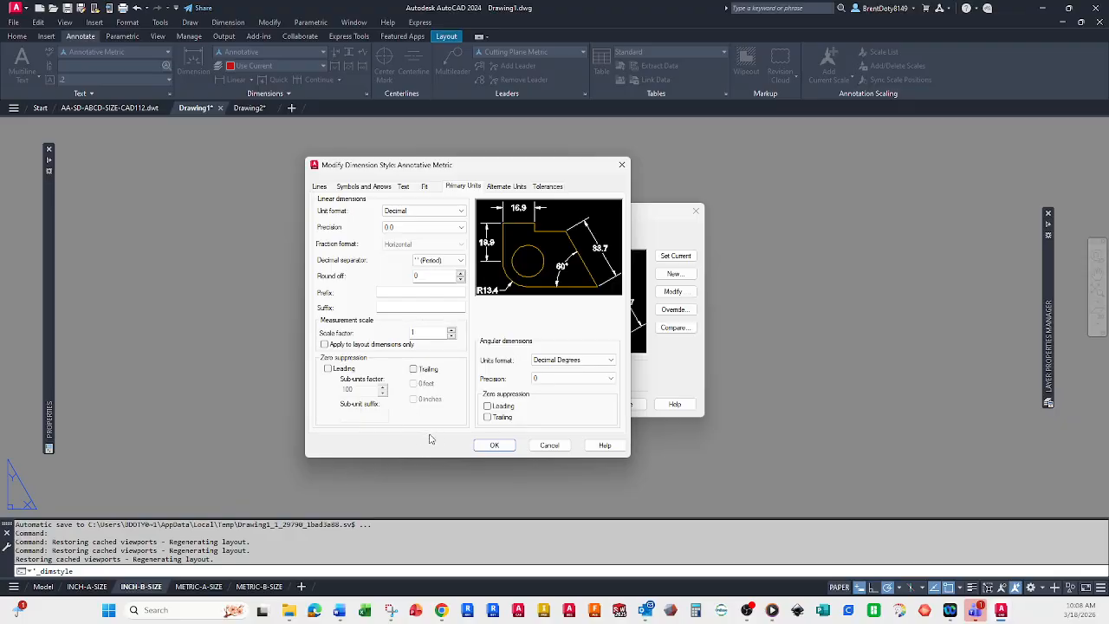
pyautogui.click(494, 446)
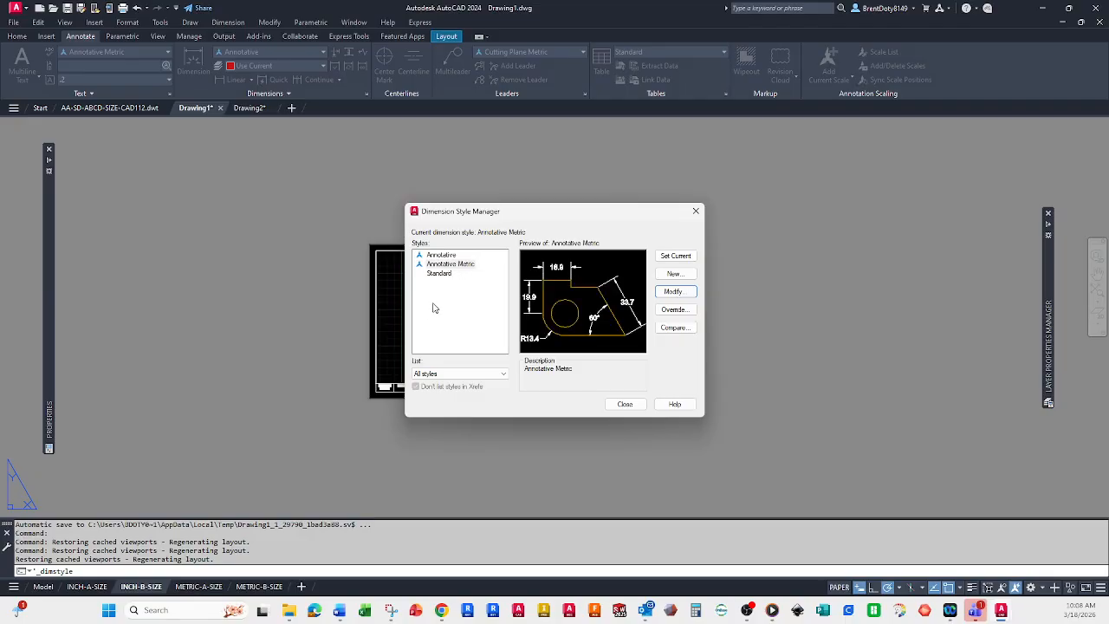
# Step: Set Annotative Metric as the current dimension style, close the style manager, and set the DIMZIN system variable to 8
pyautogui.click(469, 265)
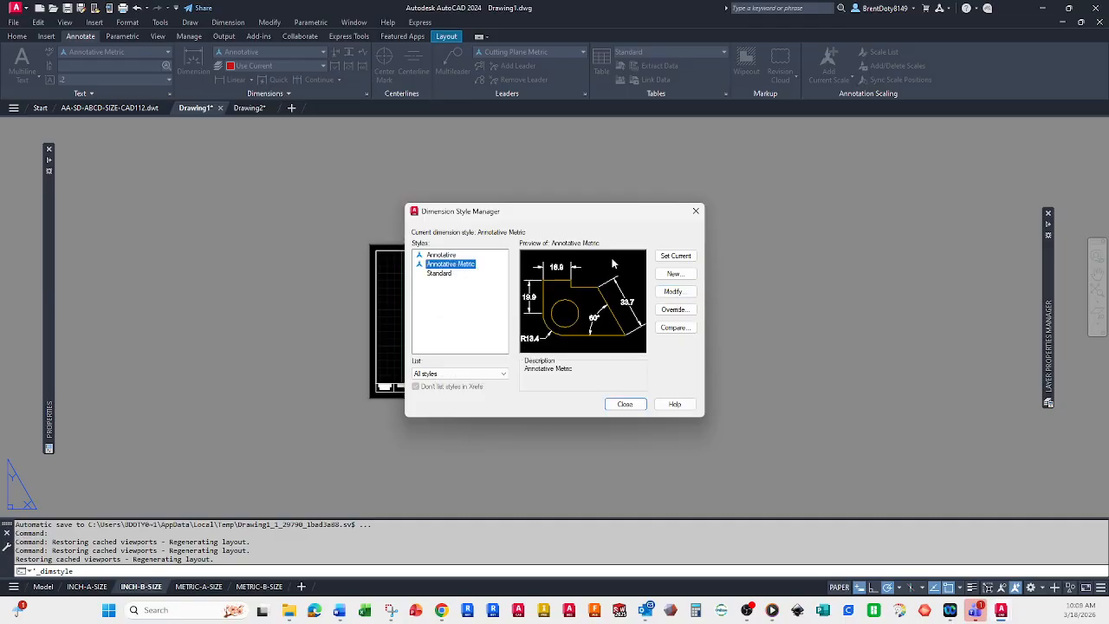
pyautogui.click(674, 255)
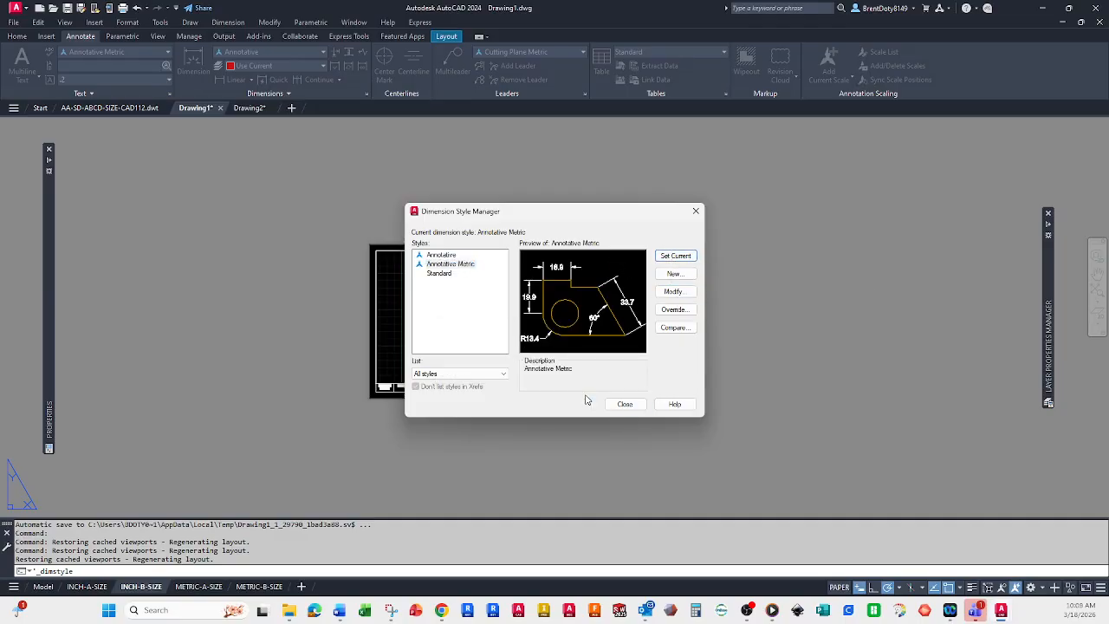
pyautogui.click(637, 404)
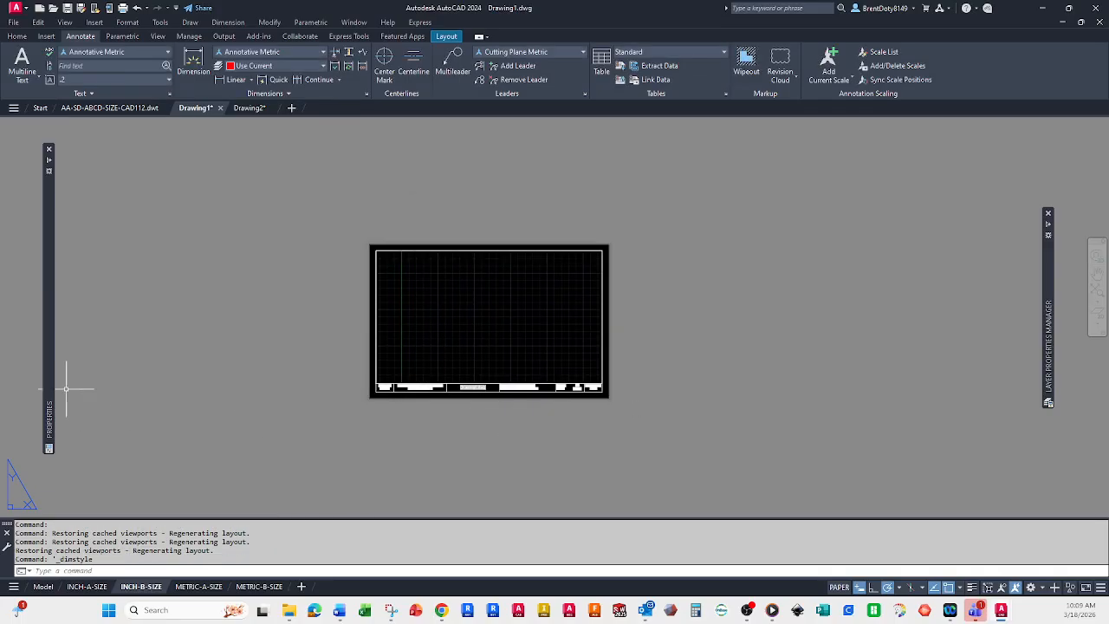
pyautogui.write('DIMZ')
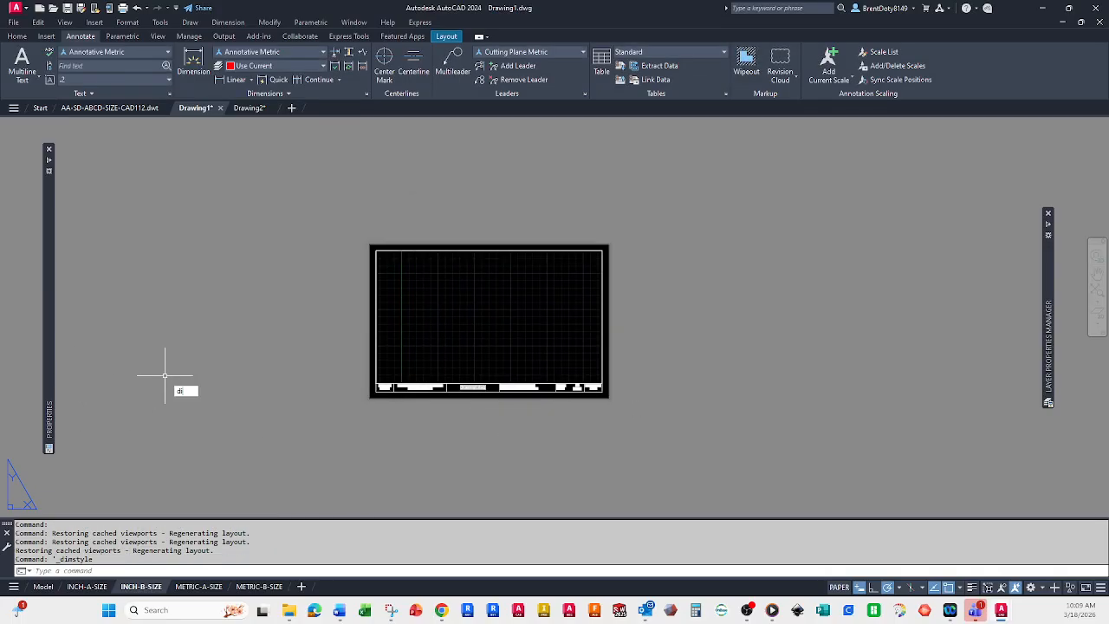
pyautogui.write('IN')
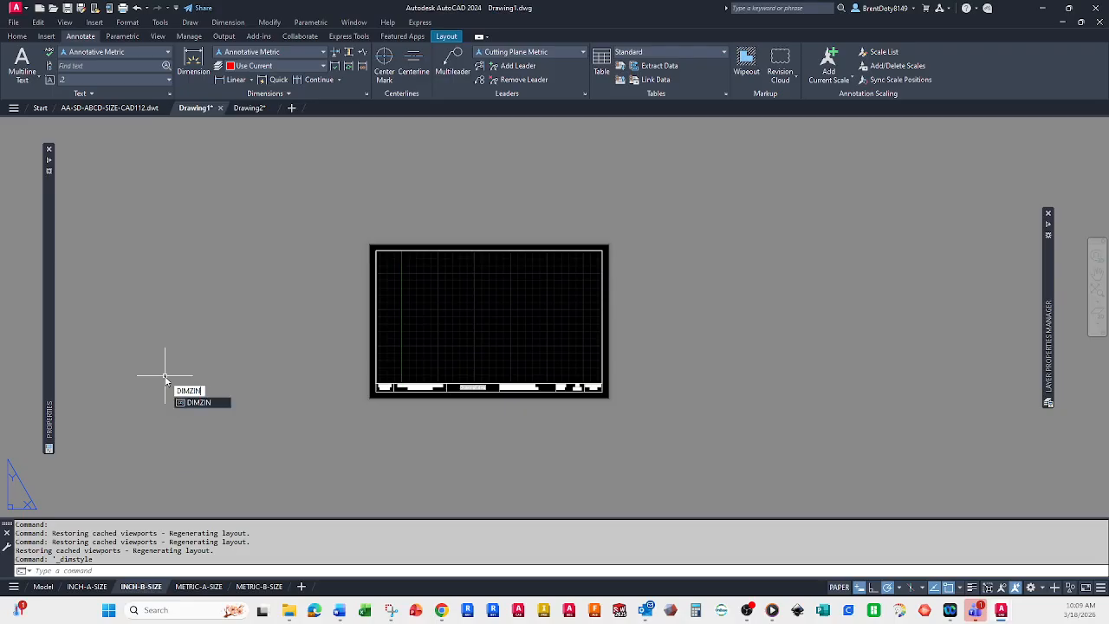
pyautogui.press('Return')
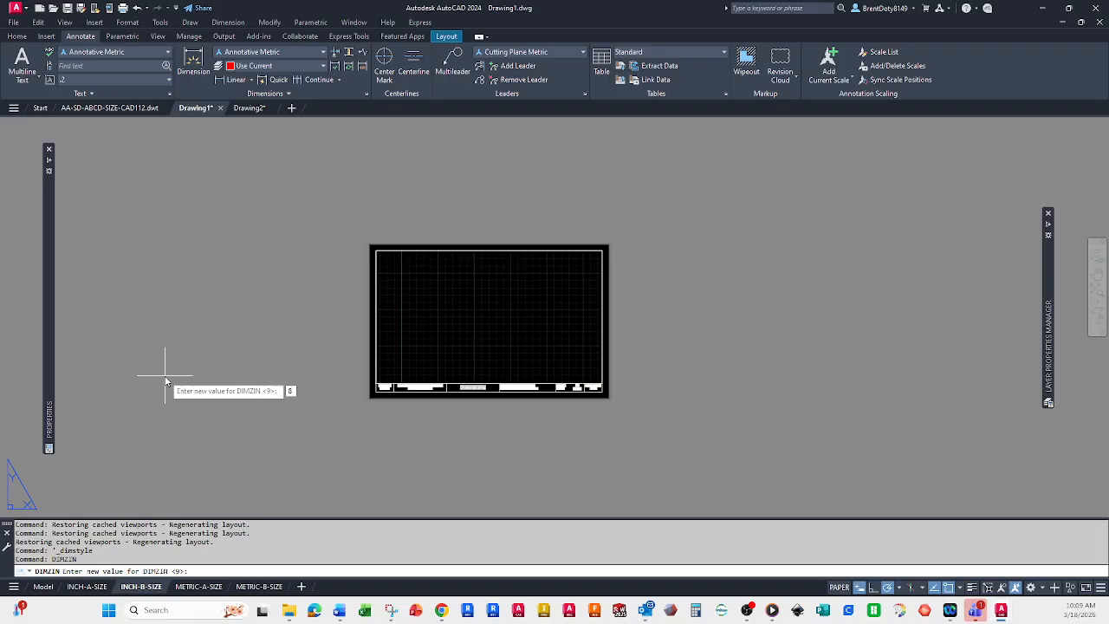
pyautogui.press('Return')
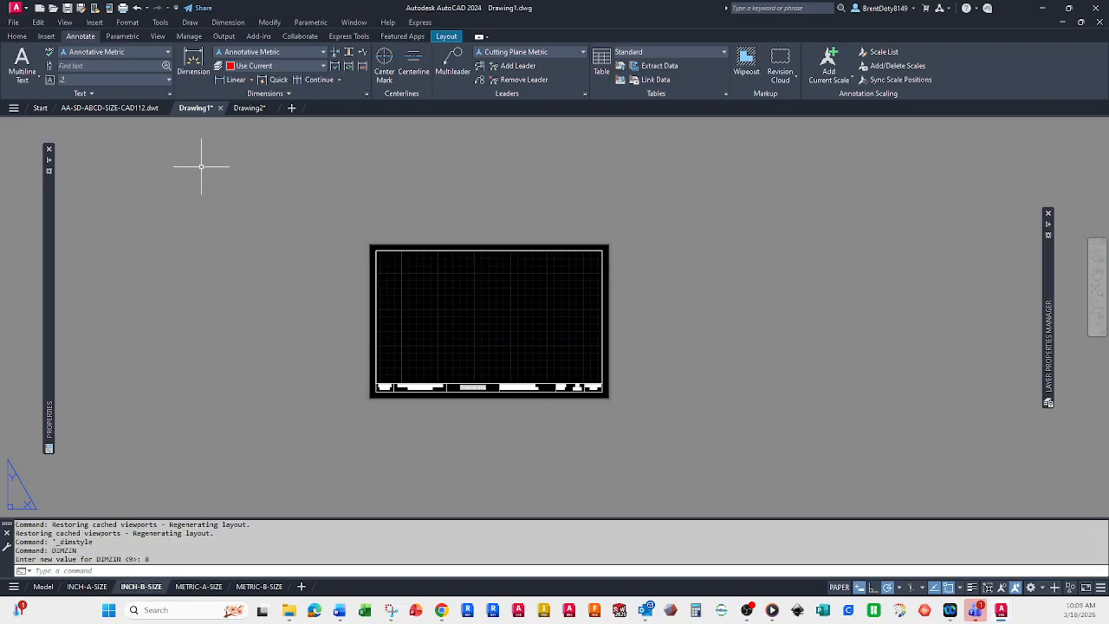
# Step: Check the primary units of the style overrides under Annotative Metric and rename the overrides as a dimension style called Metric
pyautogui.click(366, 93)
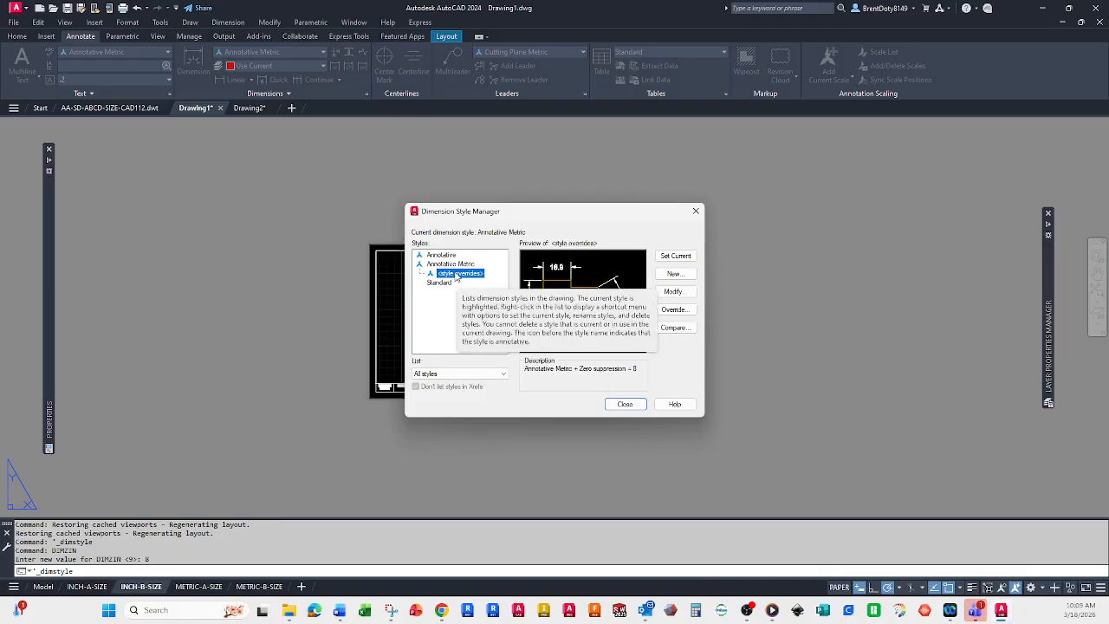
pyautogui.click(681, 293)
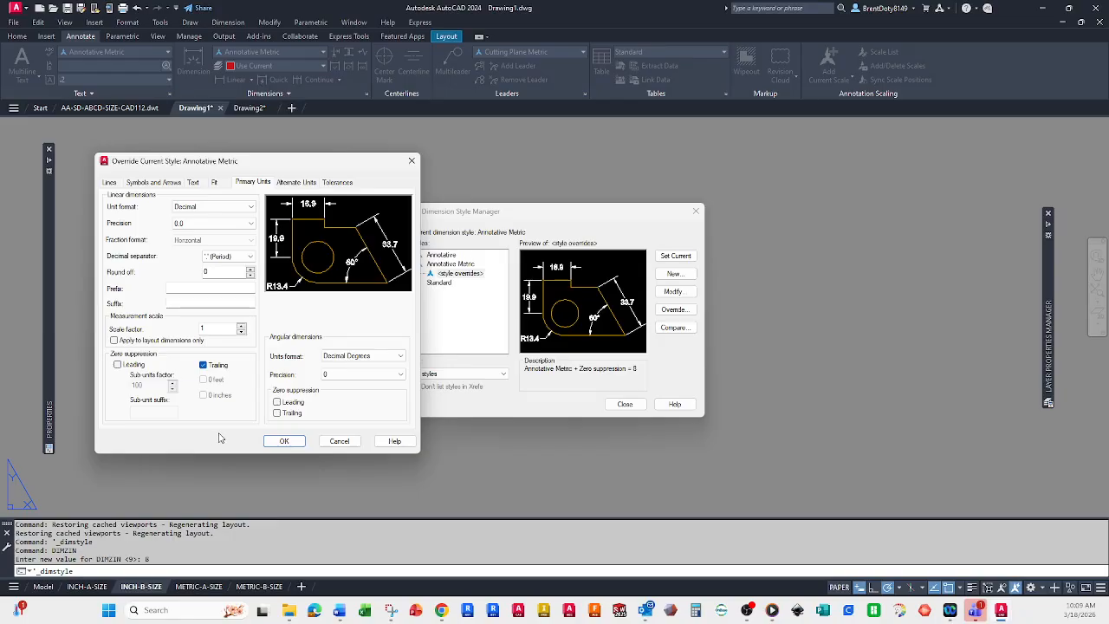
pyautogui.click(294, 441)
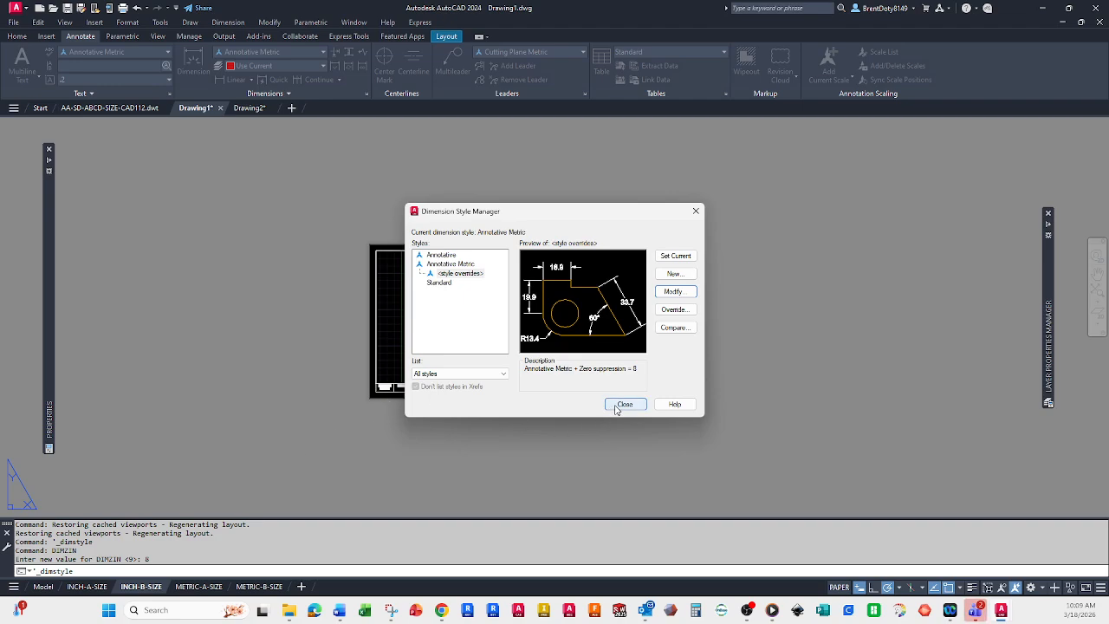
pyautogui.click(465, 275)
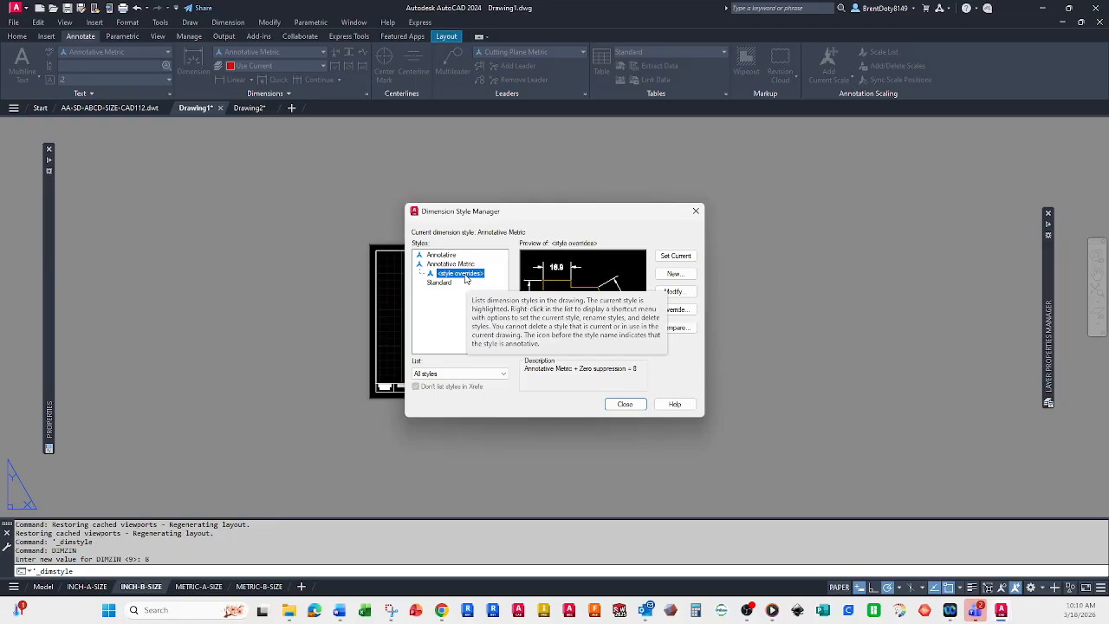
pyautogui.rightClick(465, 276)
pyautogui.click(498, 299)
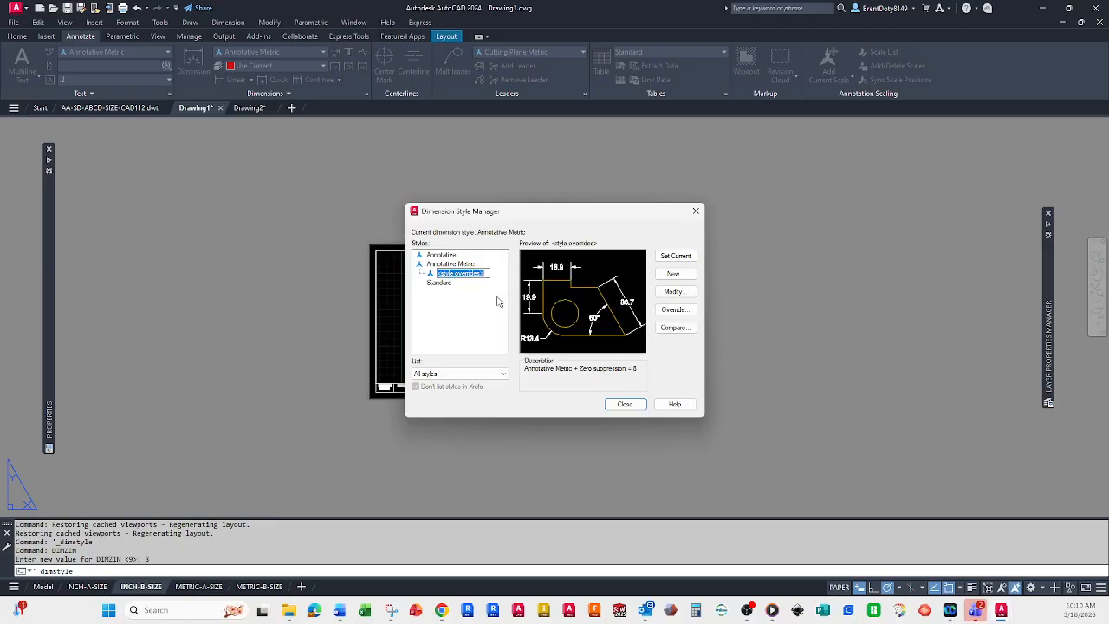
pyautogui.write('Metric')
pyautogui.press('Return')
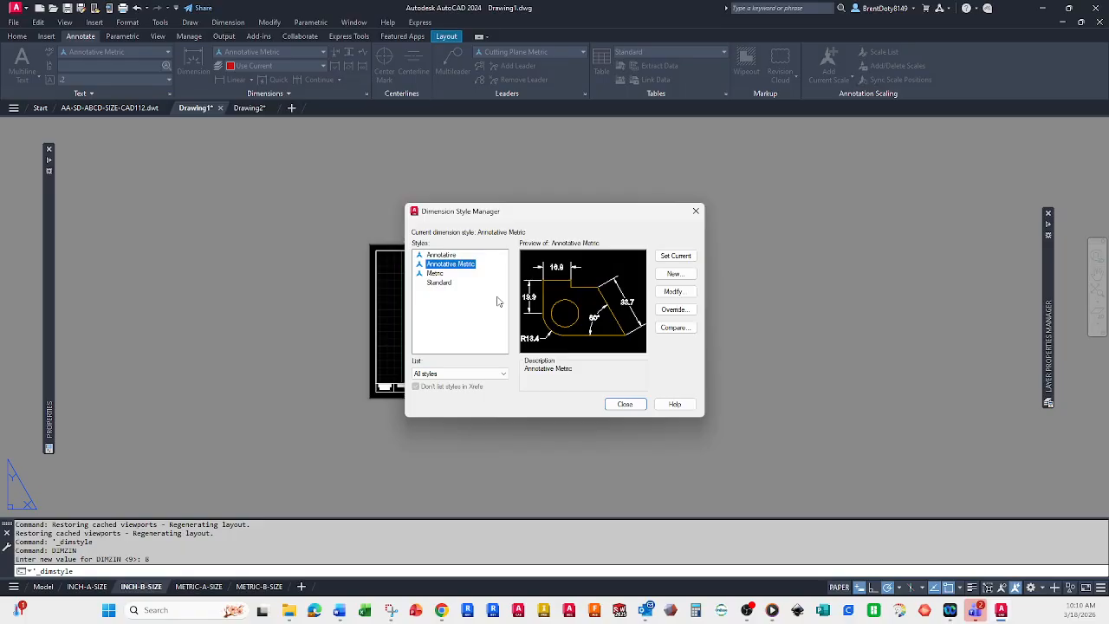
# Step: Make the Metric dimension style current and review its primary units and fit settings
pyautogui.click(434, 274)
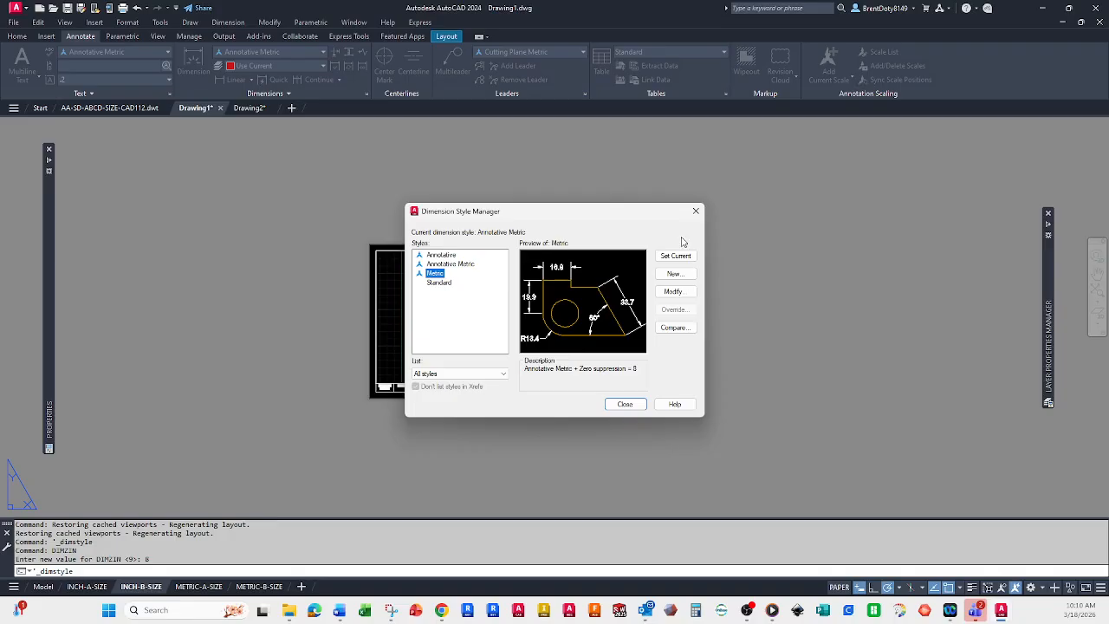
pyautogui.click(677, 256)
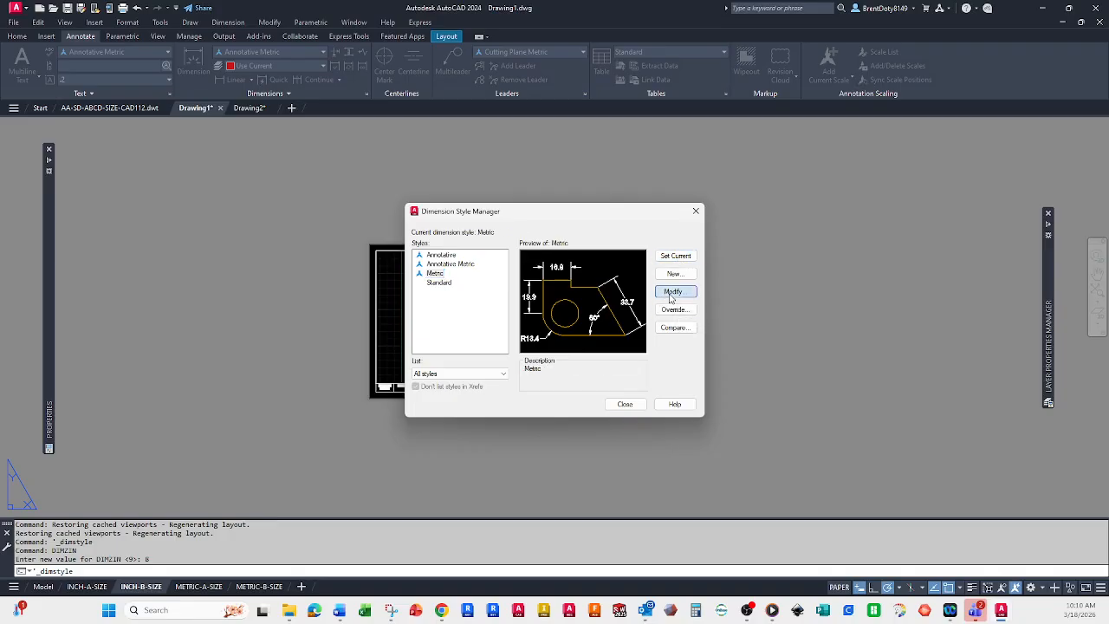
pyautogui.click(673, 292)
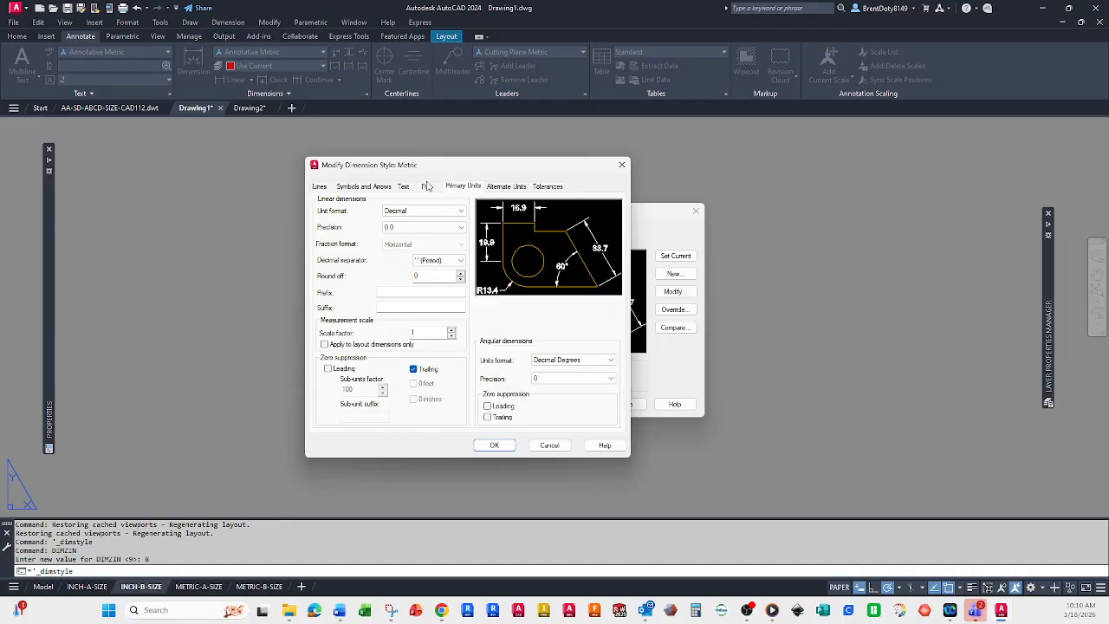
pyautogui.click(426, 186)
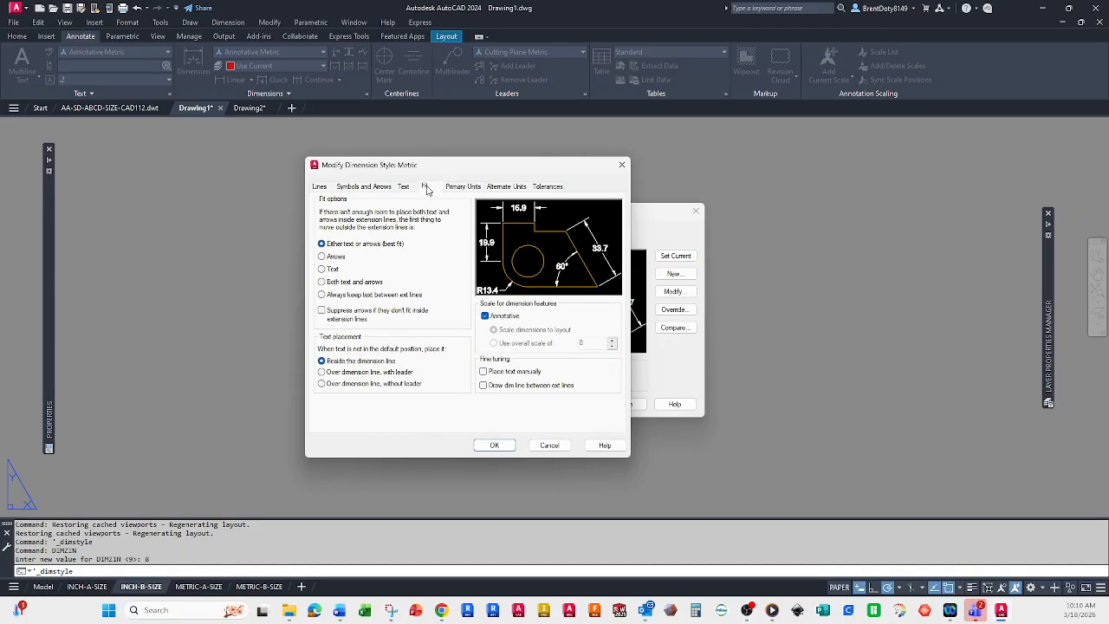
pyautogui.click(491, 445)
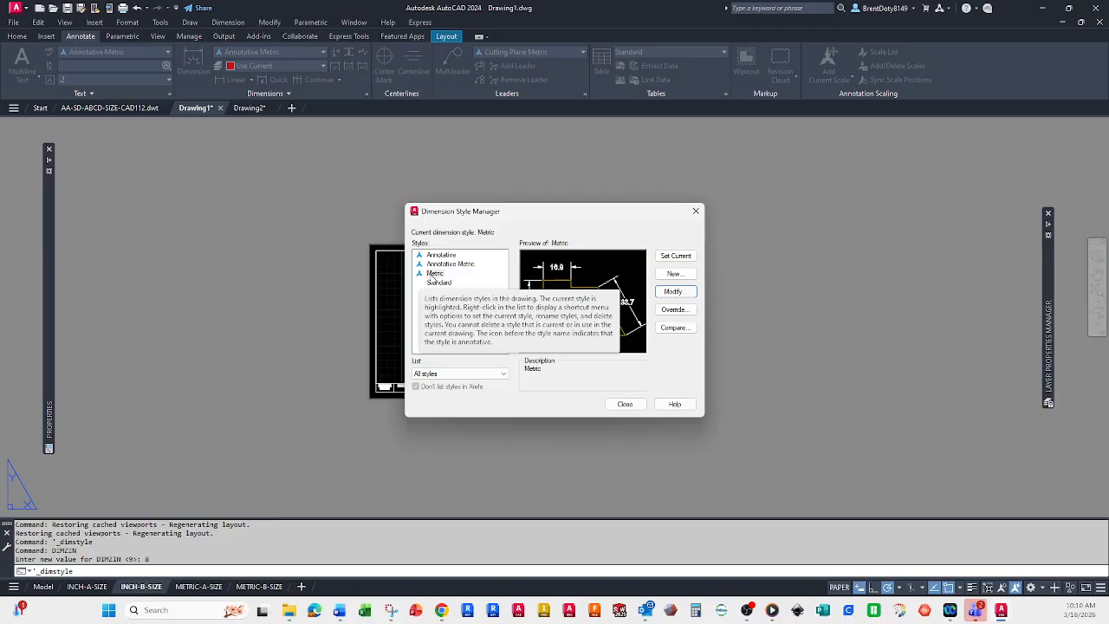
# Step: Delete the Annotative Metric dimension style
pyautogui.click(464, 264)
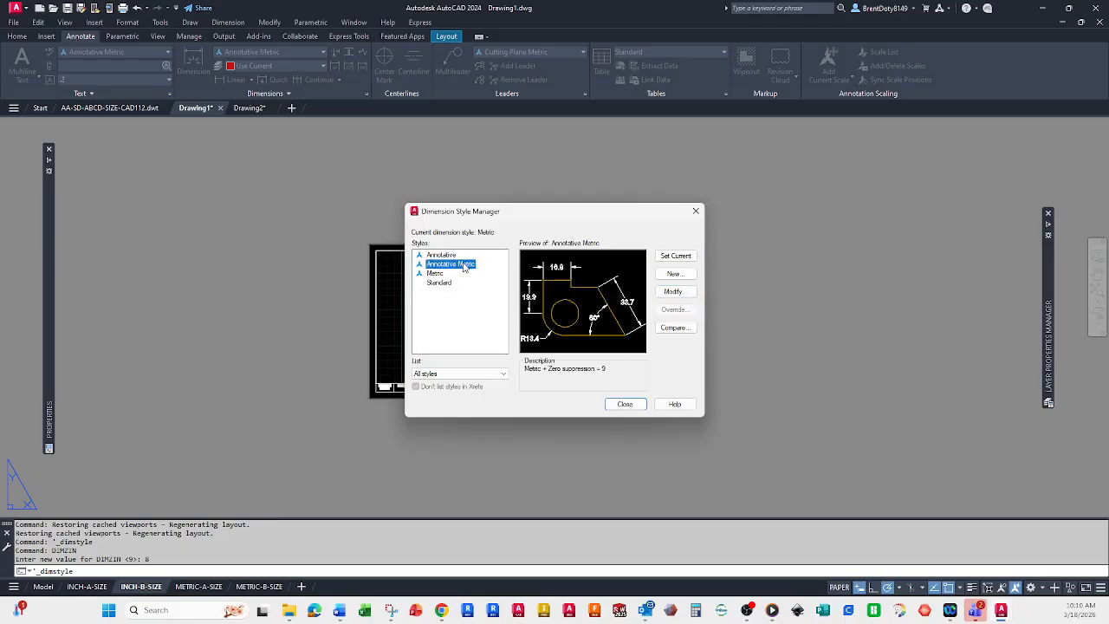
pyautogui.rightClick(464, 267)
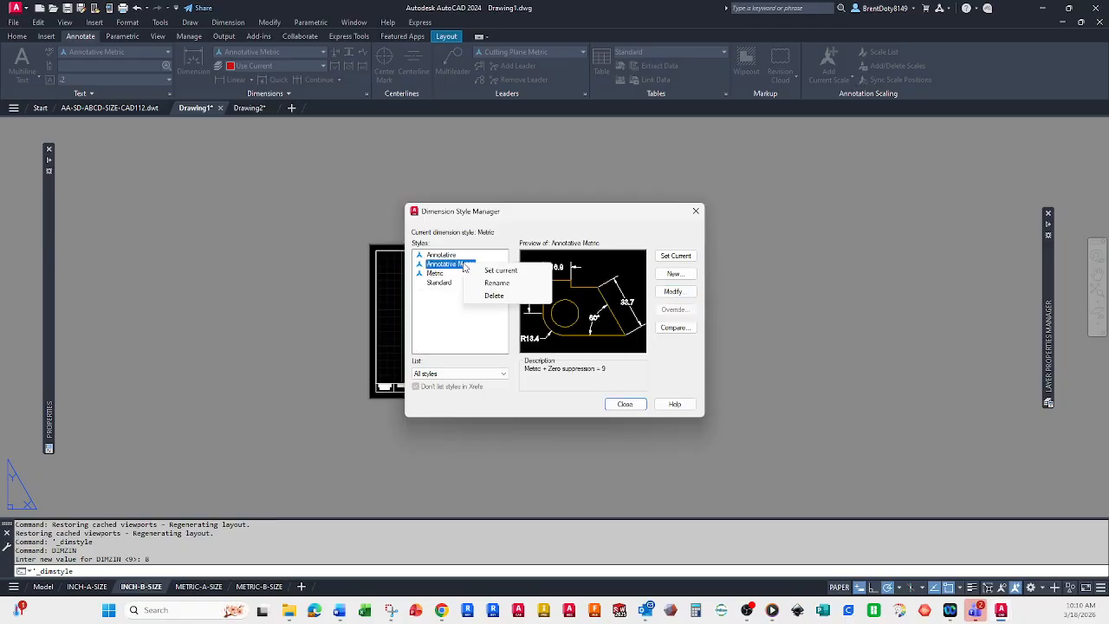
pyautogui.click(494, 295)
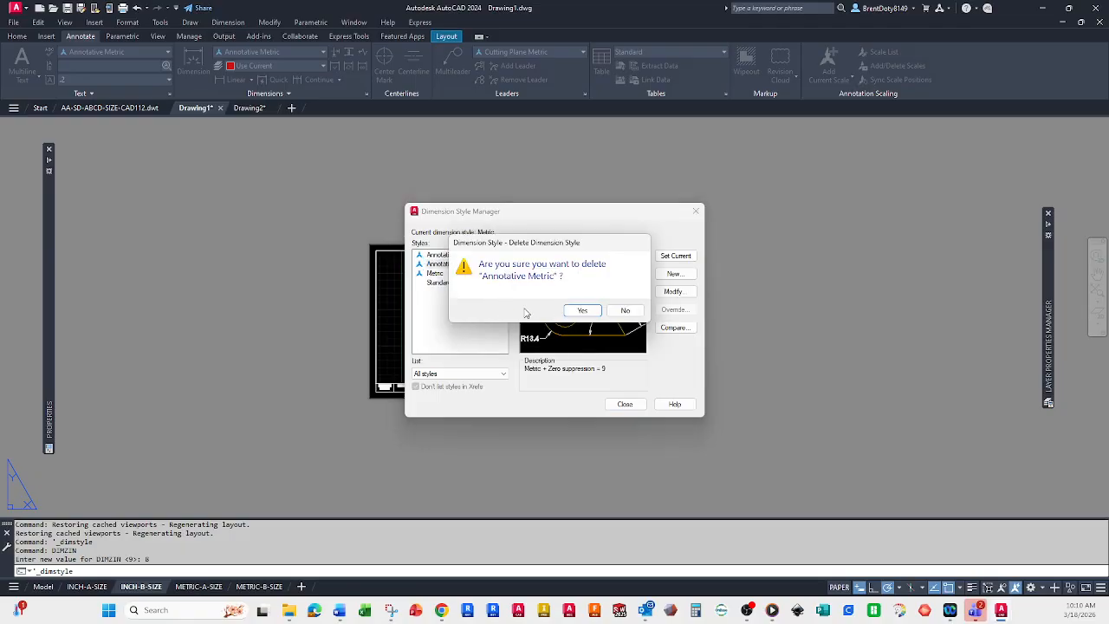
pyautogui.click(585, 312)
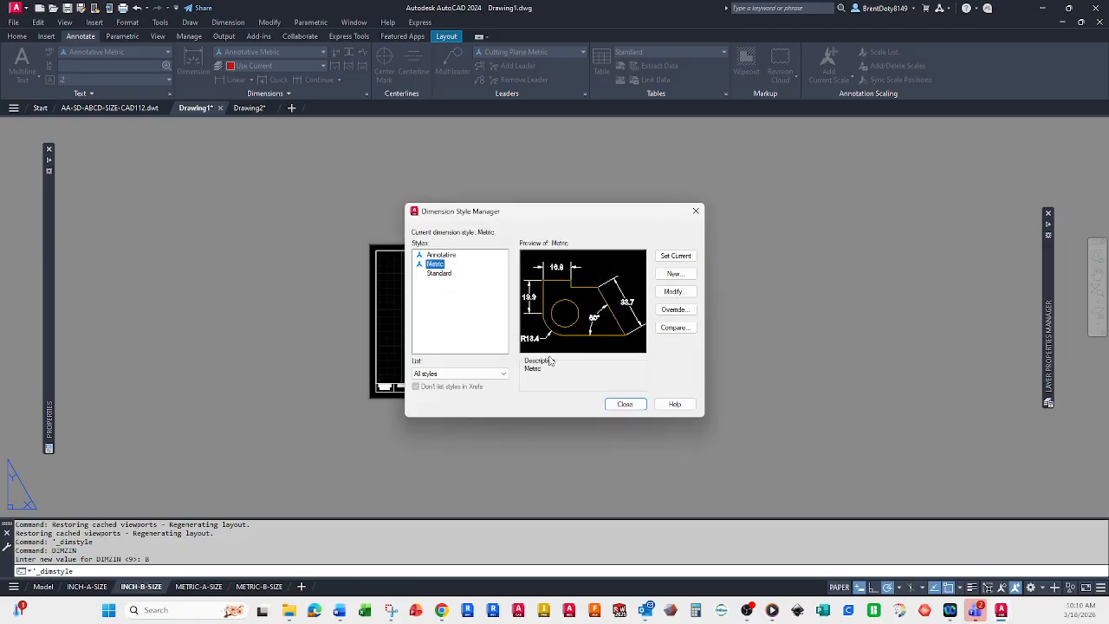
# Step: Open the Metric dimension style for modification, review its units, fit and text settings, and set the dimension break size to 3
pyautogui.click(682, 295)
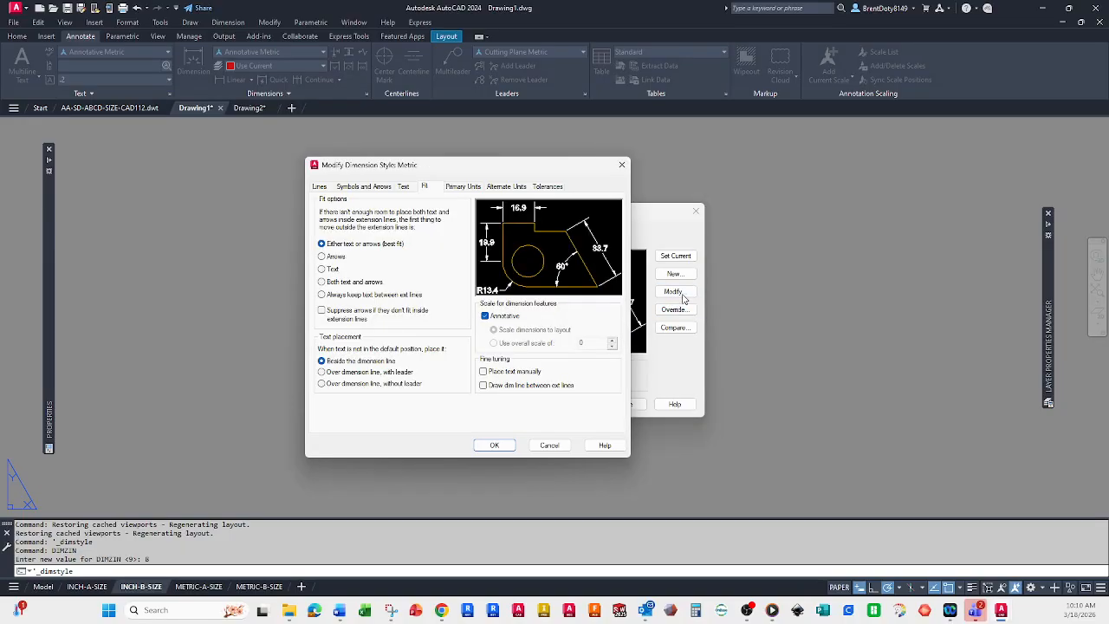
pyautogui.click(462, 187)
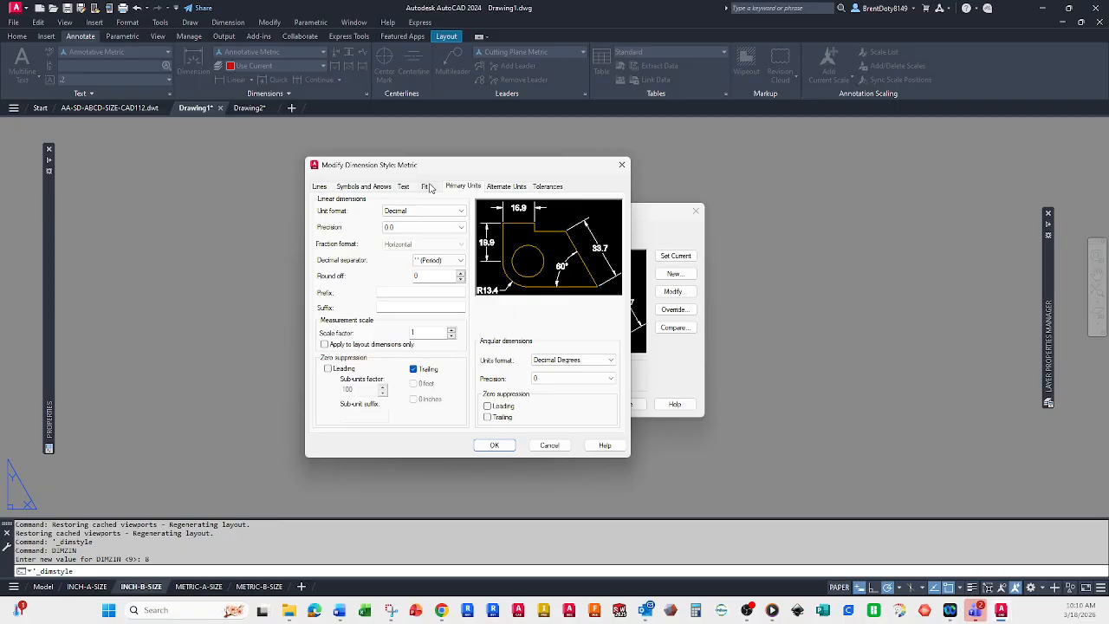
pyautogui.click(427, 187)
pyautogui.click(404, 187)
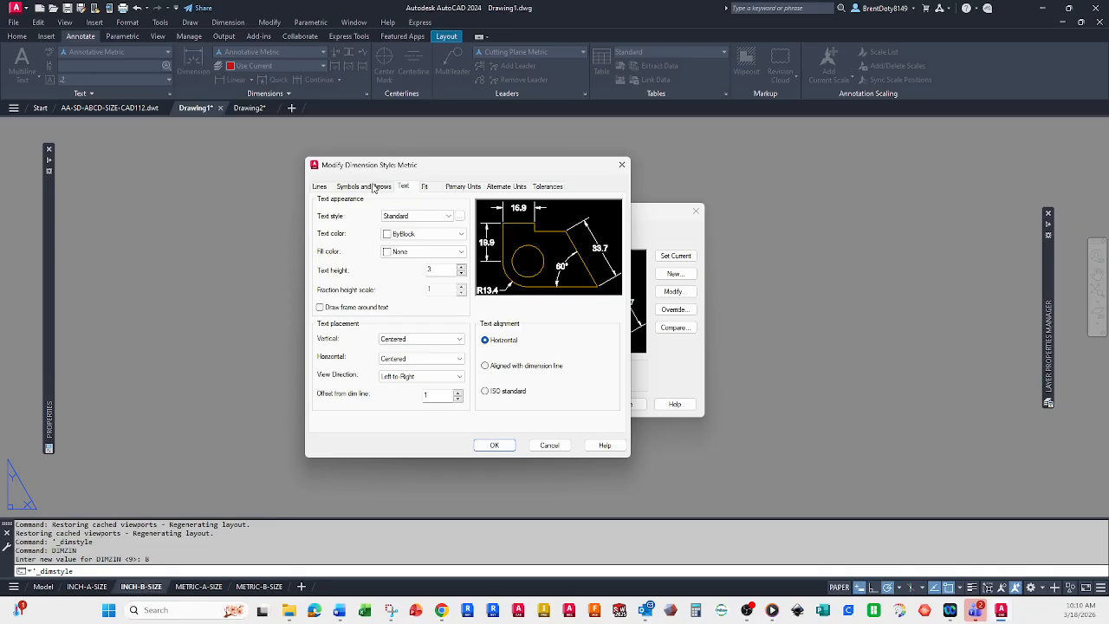
pyautogui.click(375, 187)
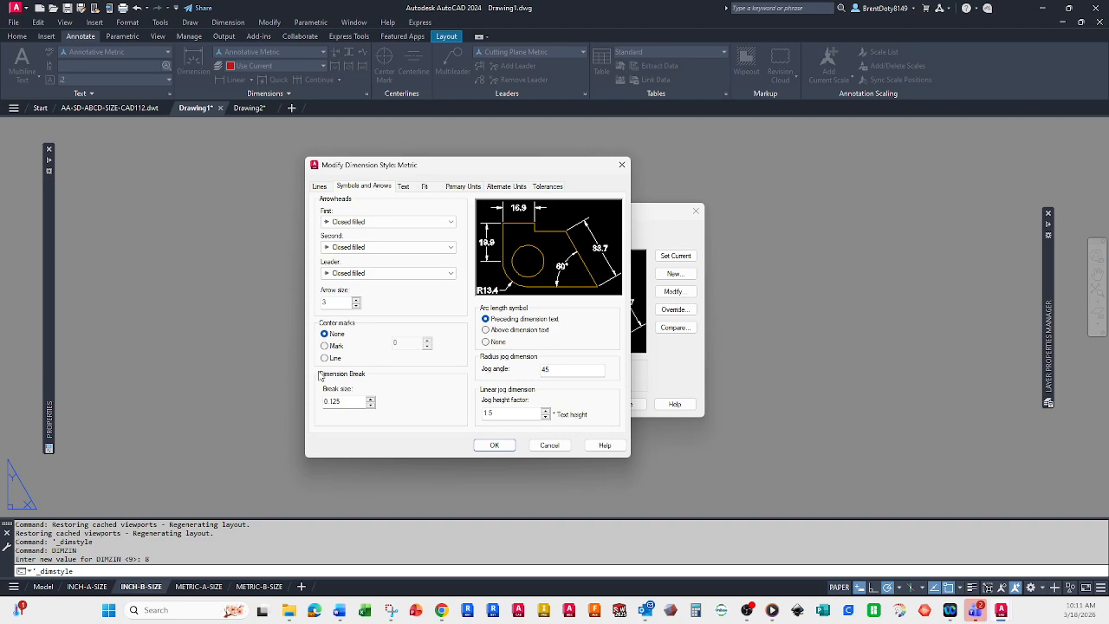
pyautogui.doubleClick(344, 402)
pyautogui.write('3')
# Step: Set the extension lines' offset from origin to 1.5 in the Metric dimension style
pyautogui.click(320, 188)
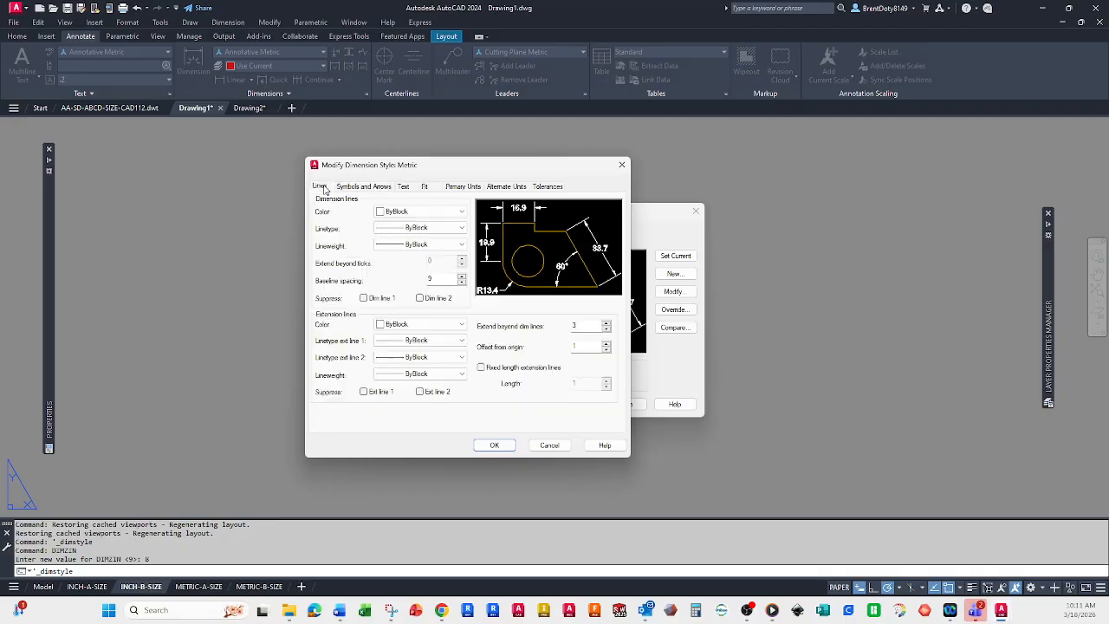
pyautogui.click(575, 347)
pyautogui.write('.5')
# Step: Set the dimension text's offset from the dimension line to 2.2 in the Metric style
pyautogui.click(361, 189)
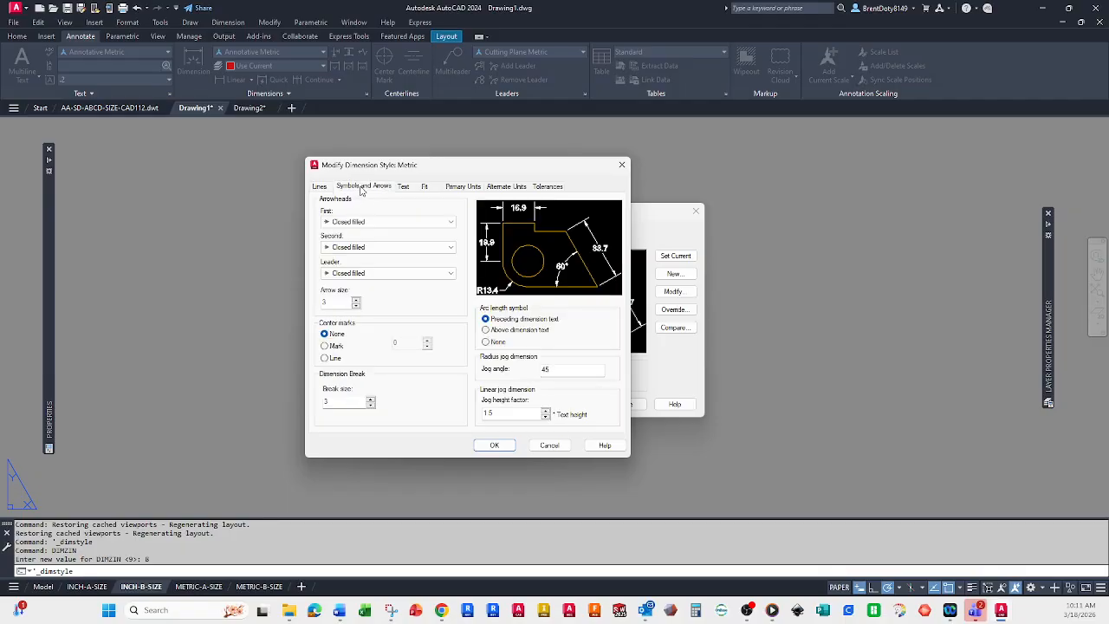
pyautogui.click(404, 187)
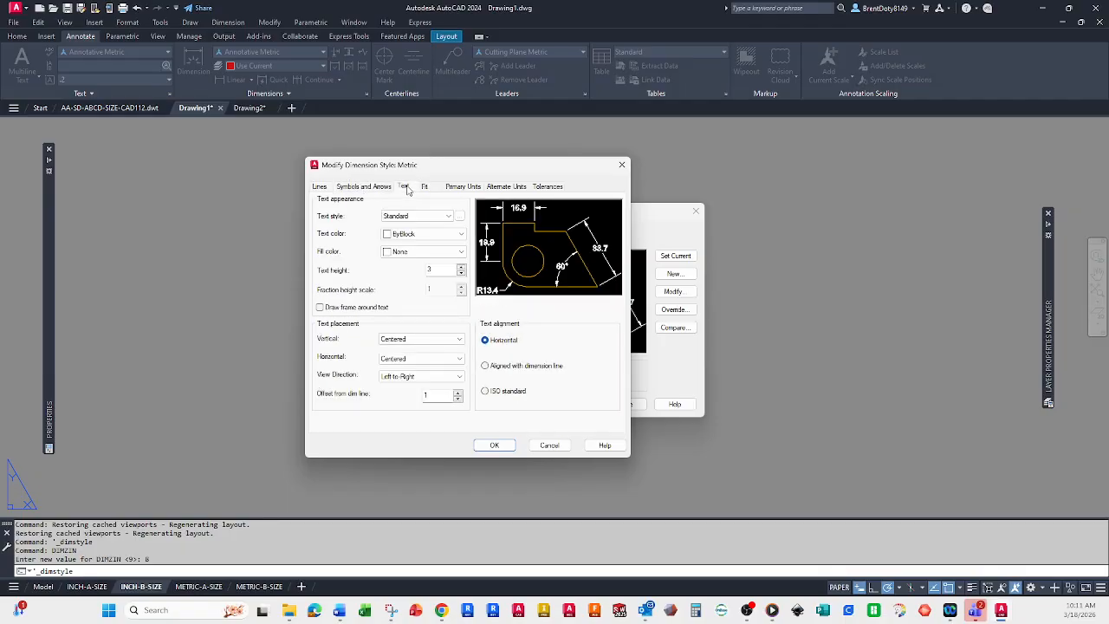
pyautogui.click(436, 395)
pyautogui.press('BackSpace')
pyautogui.write('2.21')
pyautogui.press('BackSpace')
# Step: Check the Metric style's fit and primary units settings, accept the style changes, and close the Dimension Style Manager
pyautogui.click(428, 187)
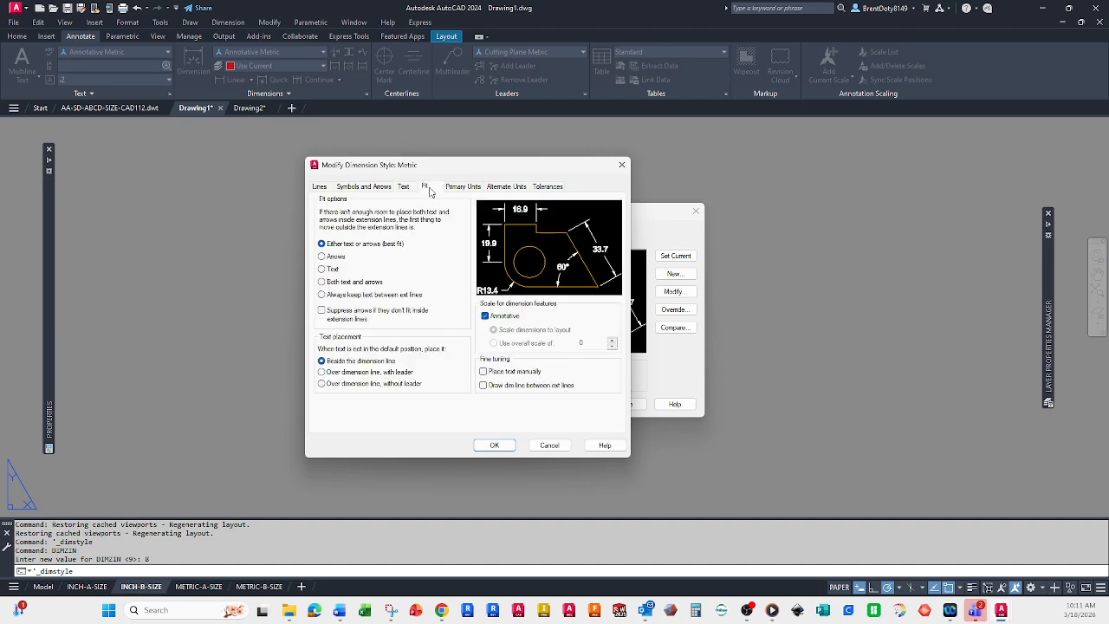
pyautogui.click(466, 188)
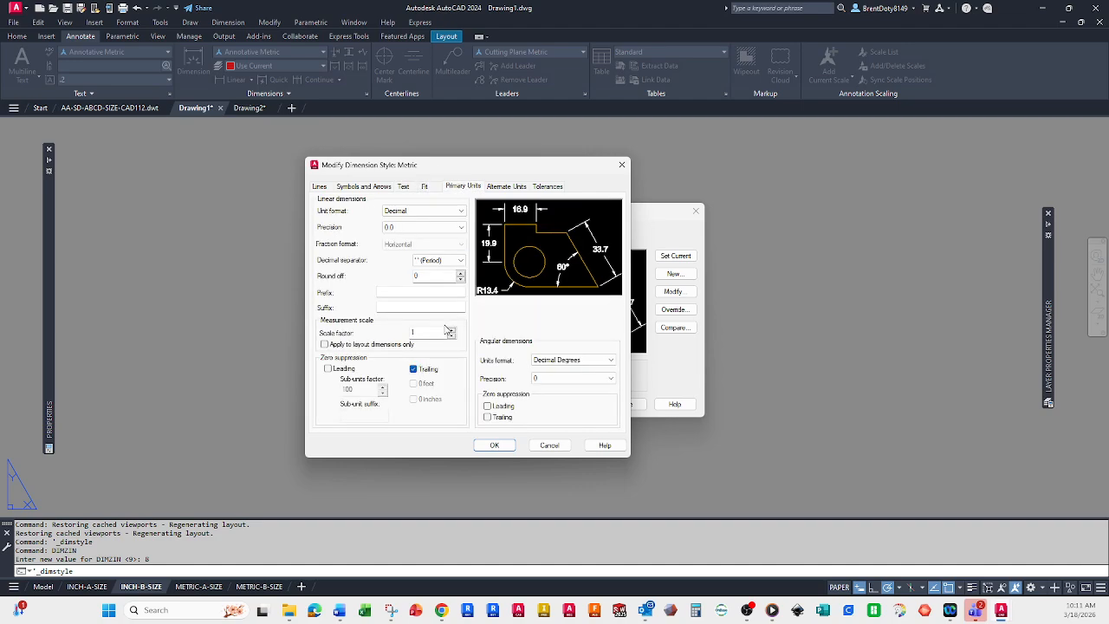
pyautogui.click(387, 229)
pyautogui.click(491, 445)
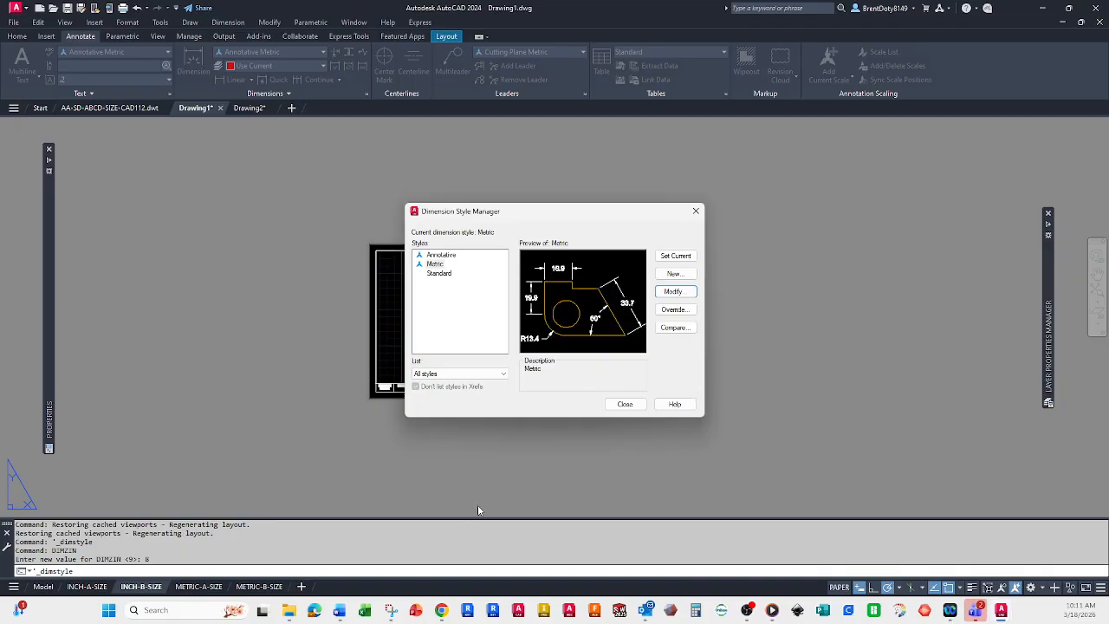
pyautogui.click(624, 403)
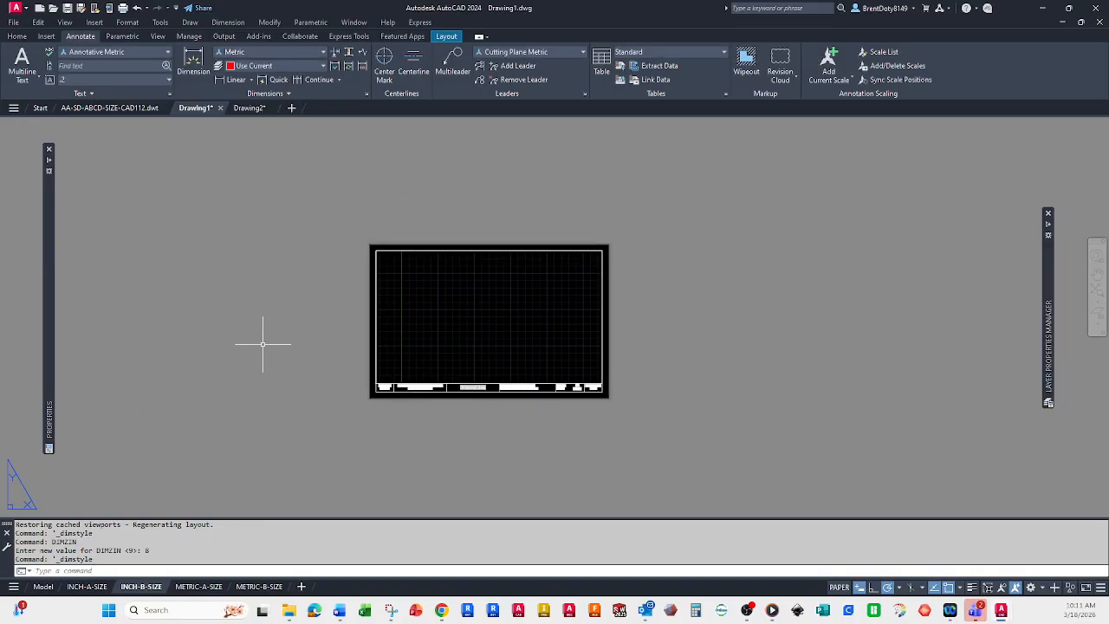